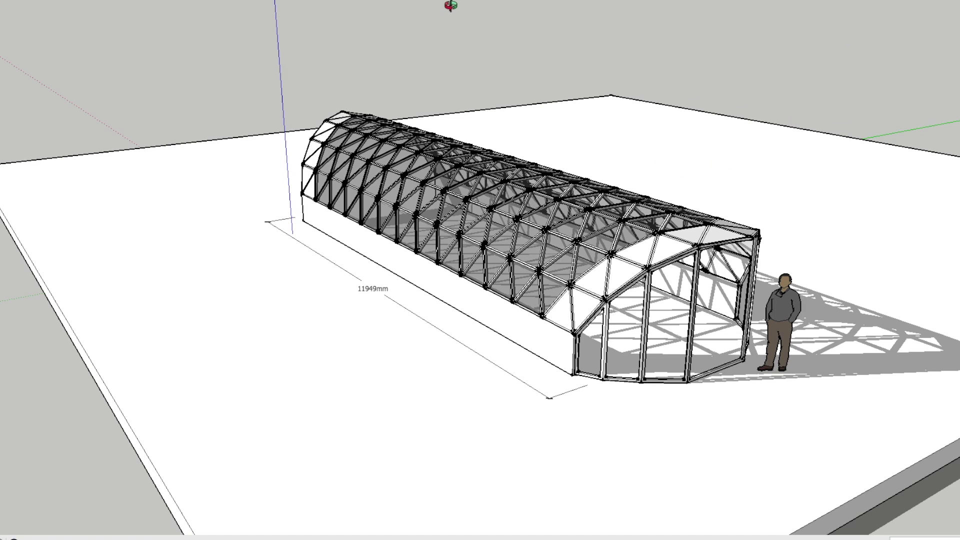
Orbit from a top-down view to side-on, then round to the tunnel's far end.
{"action": "left_click_drag", "start_coordinate": [487, 11], "coordinate": [392, 320]}
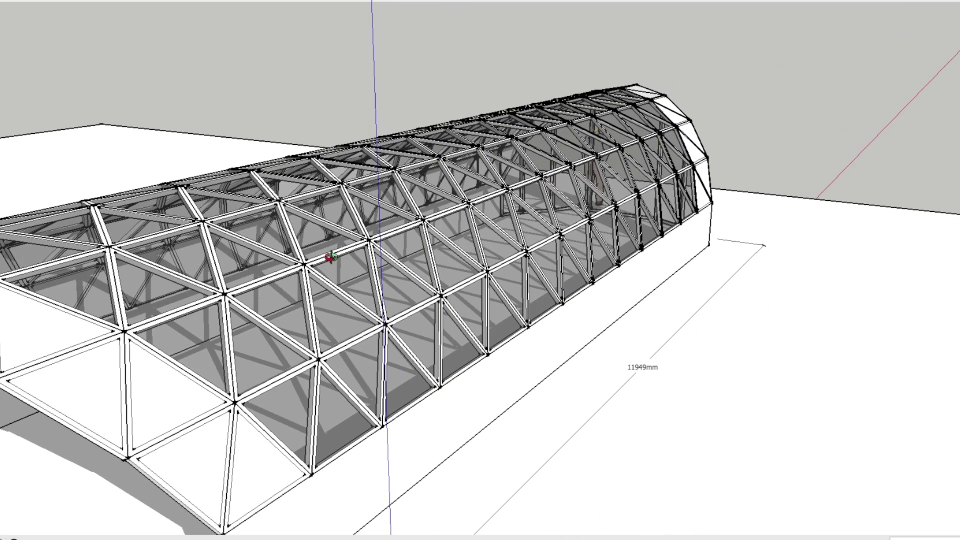
{"action": "left_click_drag", "start_coordinate": [618, 286], "coordinate": [506, 279]}
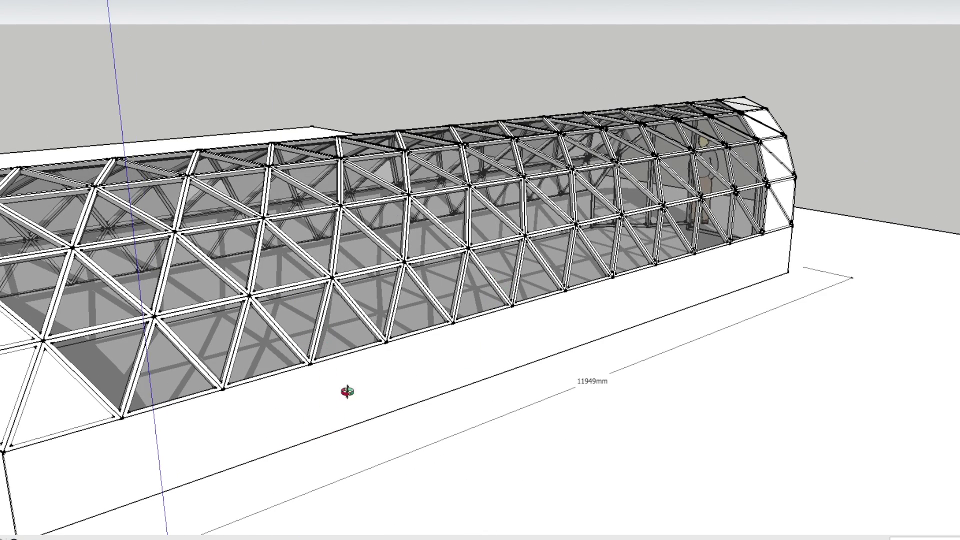
{"action": "left_click_drag", "start_coordinate": [420, 234], "coordinate": [549, 214]}
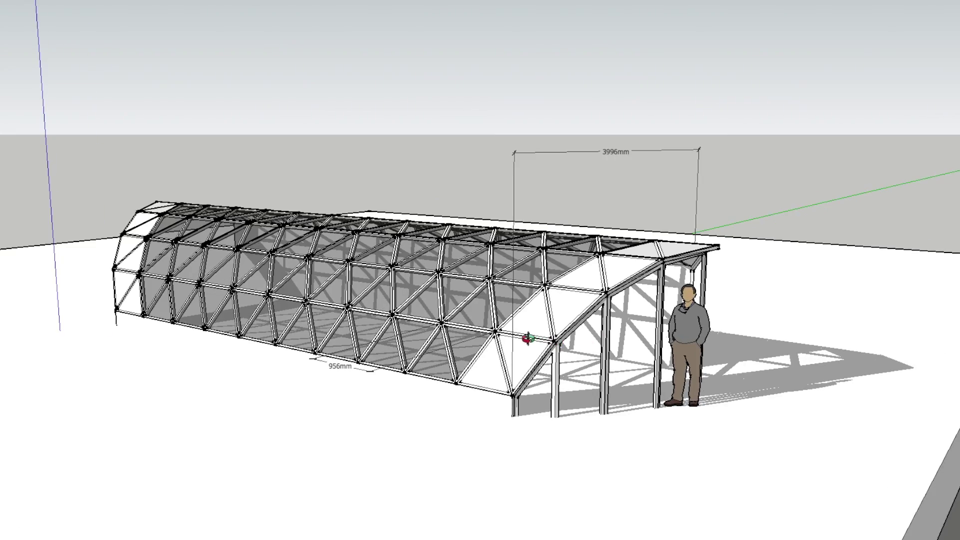
Orbit the 3996mm tunnel from high side, frontal and side-on angles until its long side faces you.
{"action": "left_click_drag", "start_coordinate": [528, 339], "coordinate": [576, 388]}
{"action": "left_click_drag", "start_coordinate": [497, 343], "coordinate": [577, 416]}
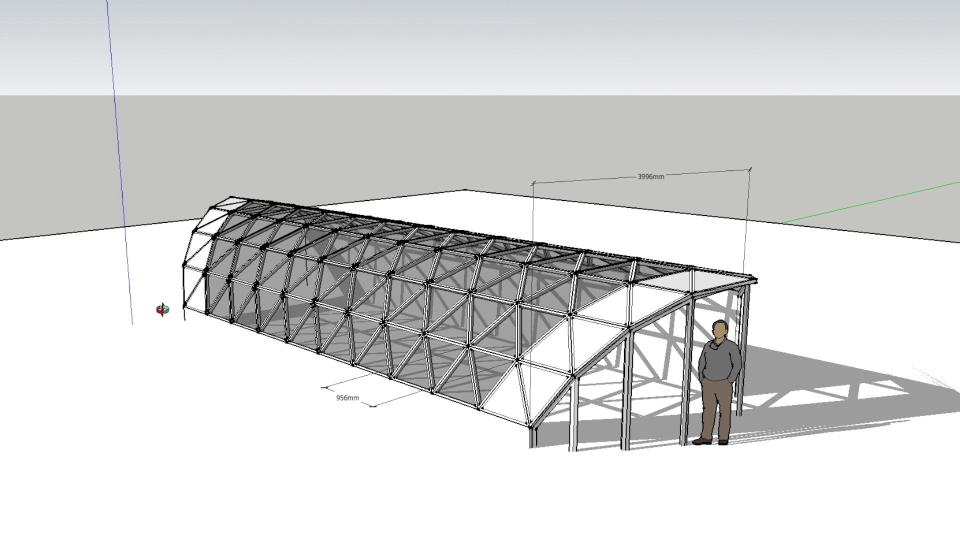
{"action": "left_click_drag", "start_coordinate": [517, 388], "coordinate": [409, 406]}
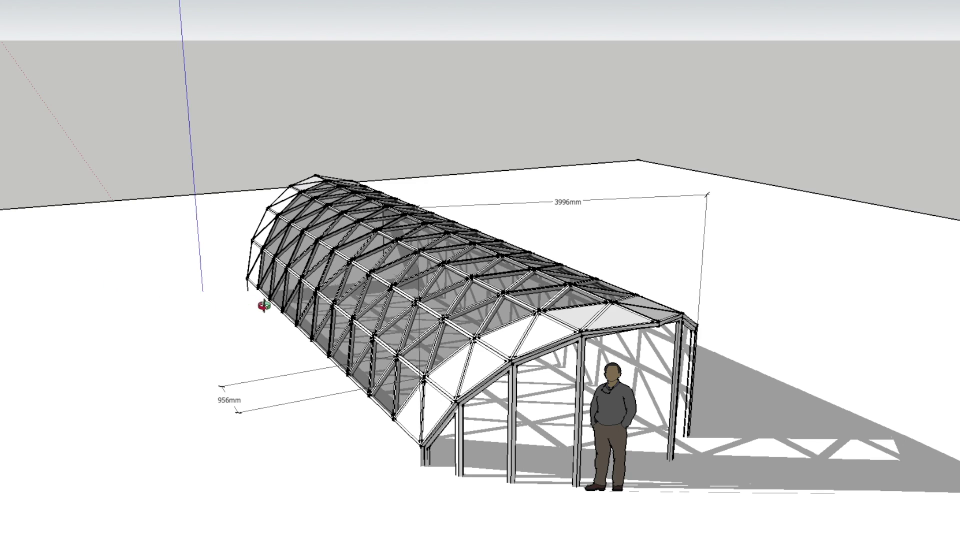
{"action": "left_click_drag", "start_coordinate": [235, 329], "coordinate": [363, 355]}
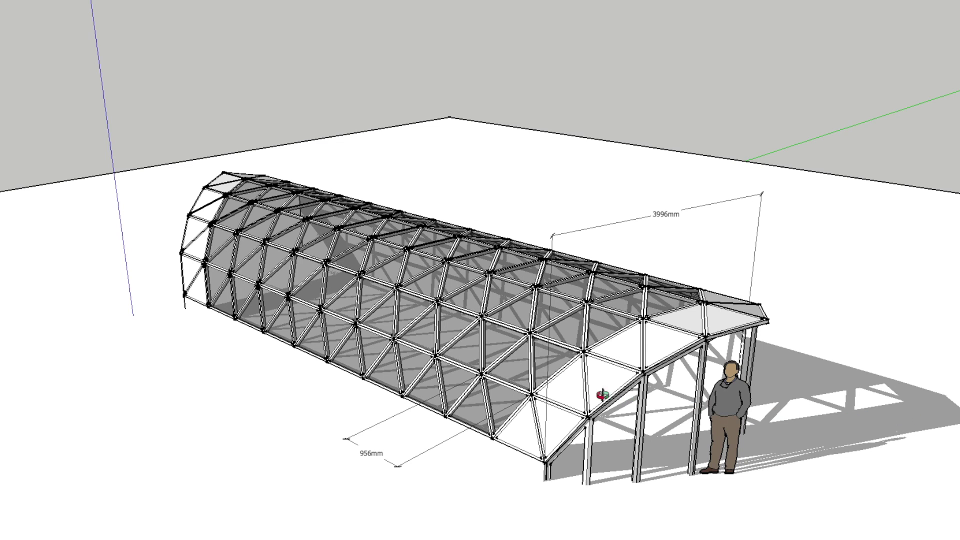
{"action": "left_click_drag", "start_coordinate": [509, 374], "coordinate": [564, 381]}
{"action": "mouse_move", "coordinate": [439, 368]}
{"action": "left_mouse_down"}
{"action": "mouse_move", "coordinate": [541, 386]}
{"action": "mouse_move", "coordinate": [511, 374]}
{"action": "mouse_move", "coordinate": [481, 339]}
{"action": "mouse_move", "coordinate": [490, 320]}
{"action": "left_mouse_up"}
Orbit through oblique end and broadside roof views, ending beside the scale figure.
{"action": "mouse_move", "coordinate": [332, 279]}
{"action": "left_mouse_down"}
{"action": "mouse_move", "coordinate": [338, 250]}
{"action": "mouse_move", "coordinate": [589, 288]}
{"action": "mouse_move", "coordinate": [600, 279]}
{"action": "left_mouse_up"}
{"action": "mouse_move", "coordinate": [429, 350]}
{"action": "left_mouse_down"}
{"action": "mouse_move", "coordinate": [526, 297]}
{"action": "mouse_move", "coordinate": [484, 315]}
{"action": "mouse_move", "coordinate": [325, 332]}
{"action": "left_mouse_up"}
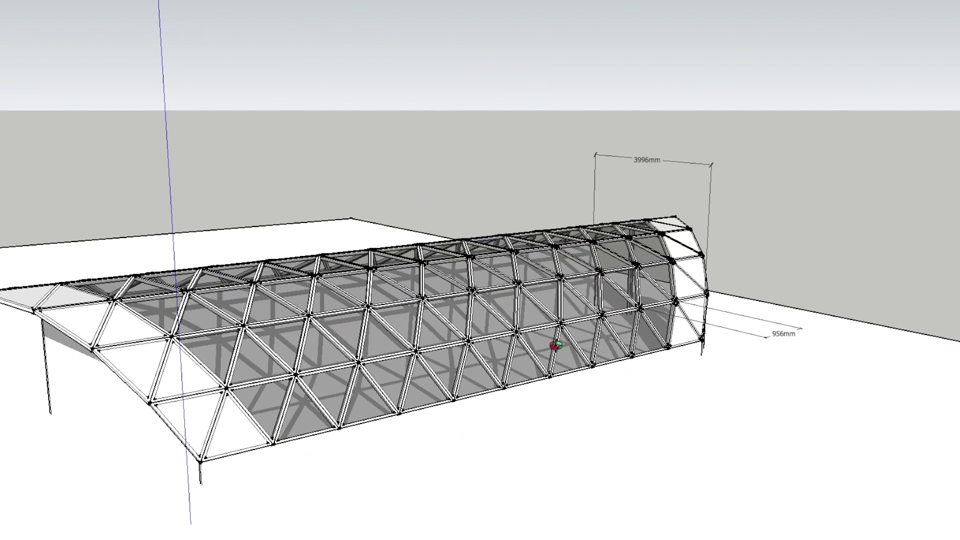
{"action": "mouse_move", "coordinate": [554, 343]}
{"action": "left_mouse_down"}
{"action": "mouse_move", "coordinate": [388, 368]}
{"action": "mouse_move", "coordinate": [489, 378]}
{"action": "left_mouse_up"}
{"action": "mouse_move", "coordinate": [575, 365]}
{"action": "left_mouse_down"}
{"action": "mouse_move", "coordinate": [324, 367]}
{"action": "mouse_move", "coordinate": [346, 370]}
{"action": "left_mouse_up"}
{"action": "left_click_drag", "start_coordinate": [459, 364], "coordinate": [386, 370]}
{"action": "scroll", "coordinate": [386, 370], "scroll_direction": "down", "scroll_amount": 1}
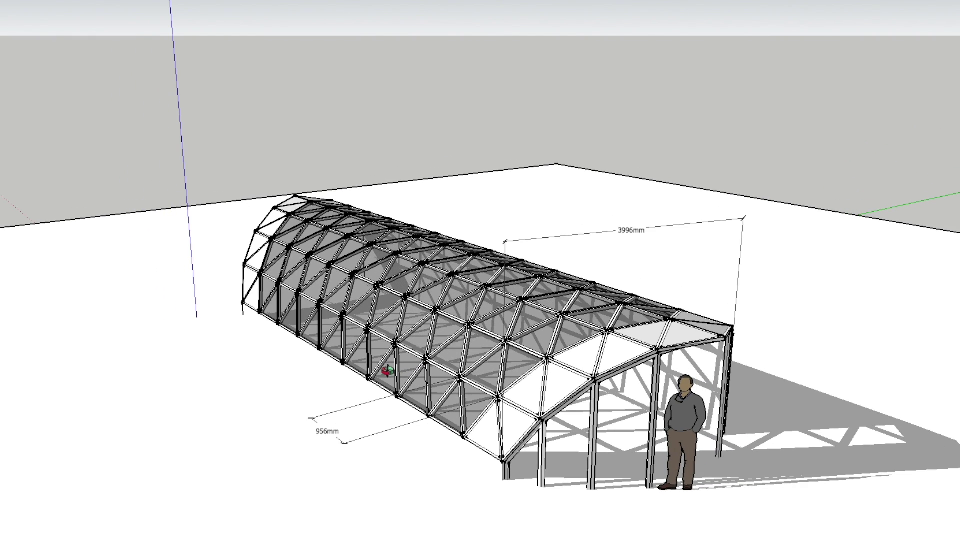
{"action": "left_click_drag", "start_coordinate": [547, 397], "coordinate": [512, 389]}
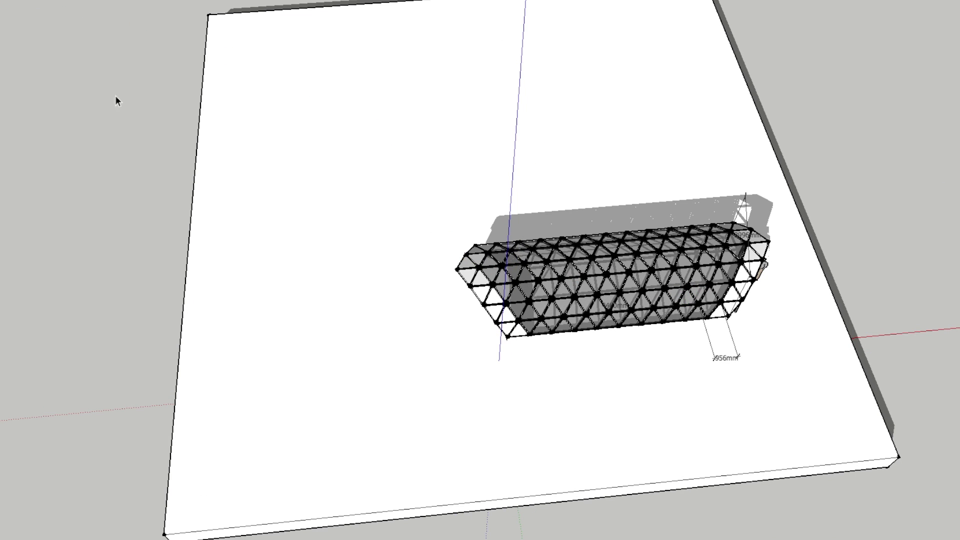
Scale the selected greenhouse frame by half again along the red axis, giving 1434mm bays.
{"action": "left_click_drag", "start_coordinate": [429, 215], "coordinate": [813, 366]}
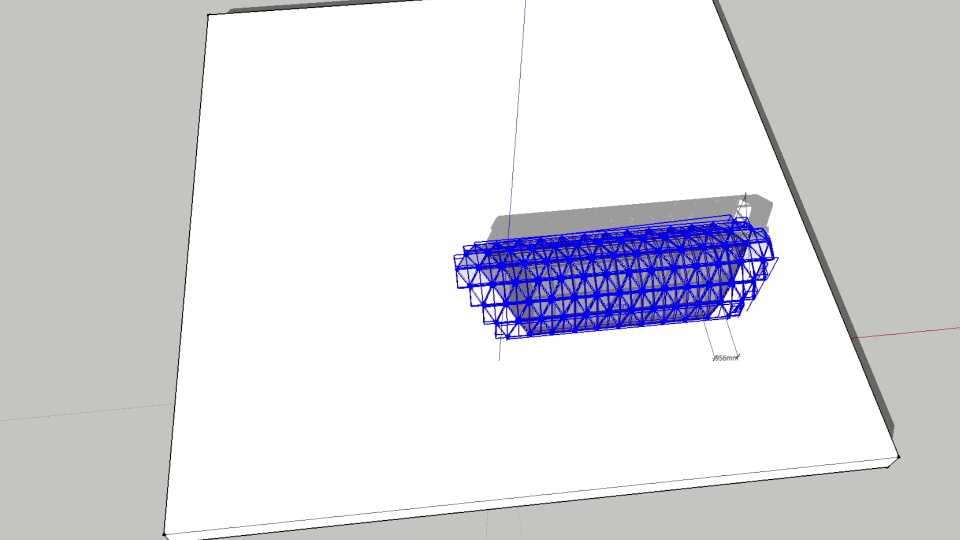
{"action": "key", "text": "s"}
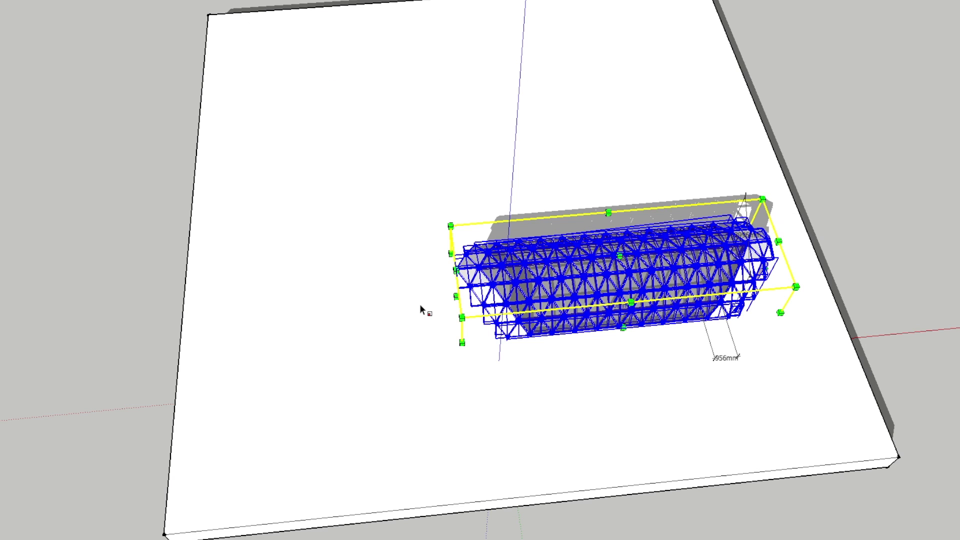
{"action": "scroll", "coordinate": [420, 306], "scroll_direction": "up", "scroll_amount": 5}
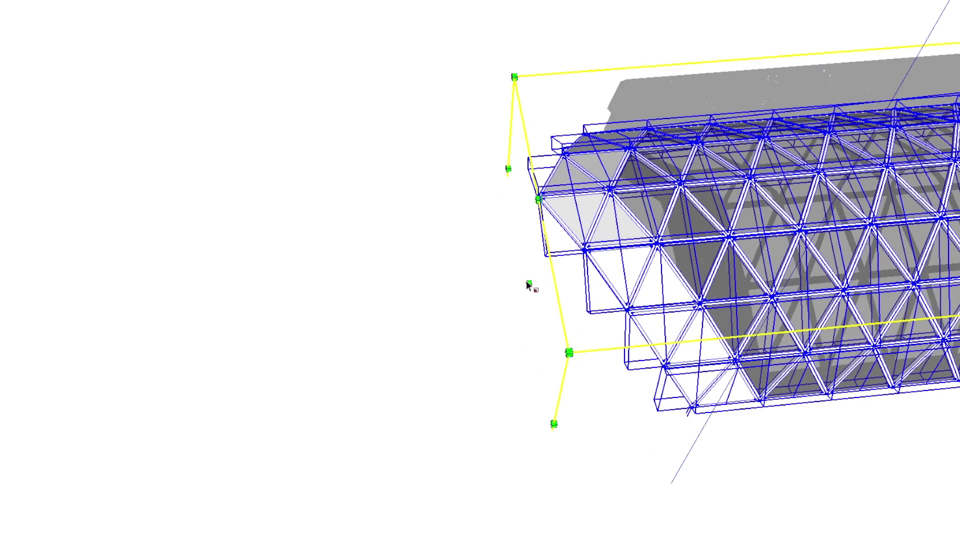
{"action": "left_click_drag", "start_coordinate": [528, 284], "coordinate": [85, 304]}
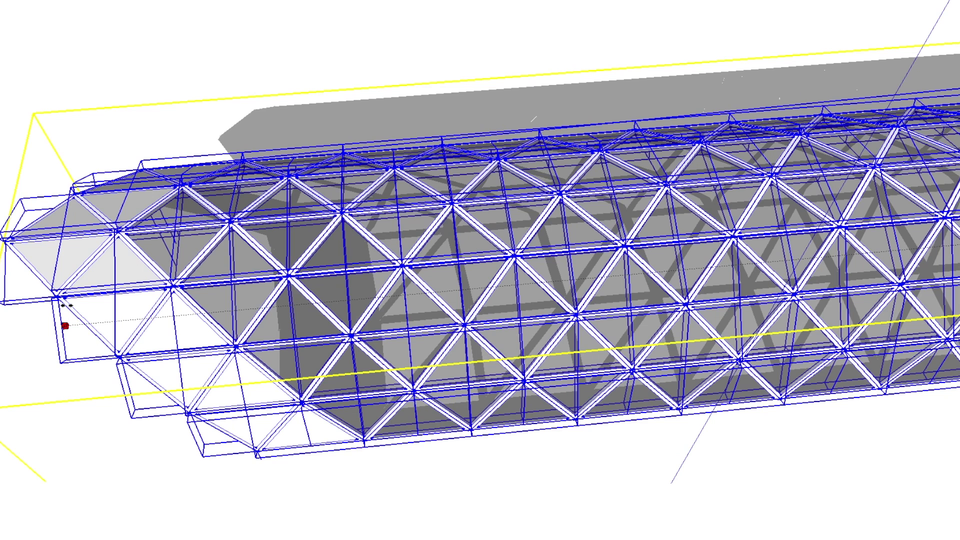
{"action": "scroll", "coordinate": [176, 293], "scroll_direction": "down", "scroll_amount": 10}
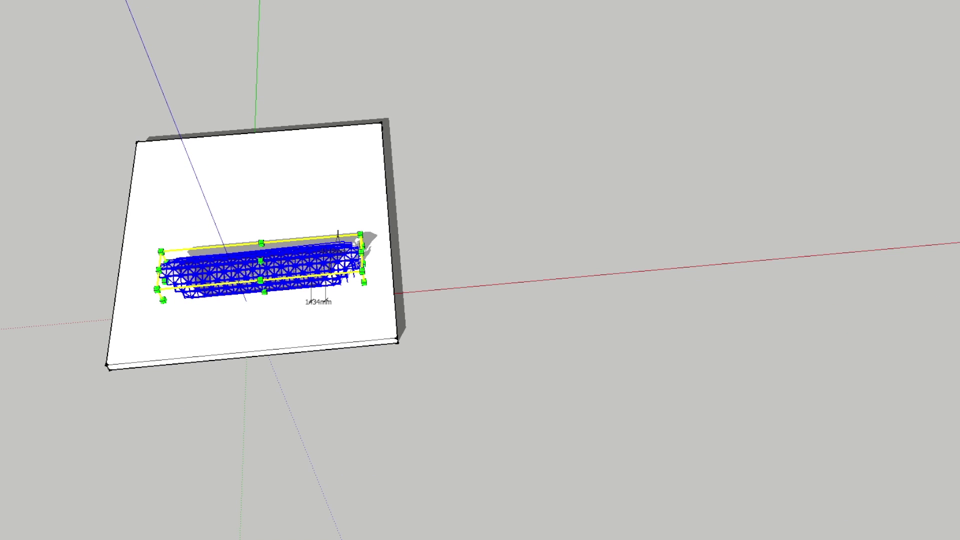
{"action": "key", "text": "space"}
Deselect the frame and orbit closer so the greenhouse fills the view.
{"action": "left_click", "coordinate": [260, 157]}
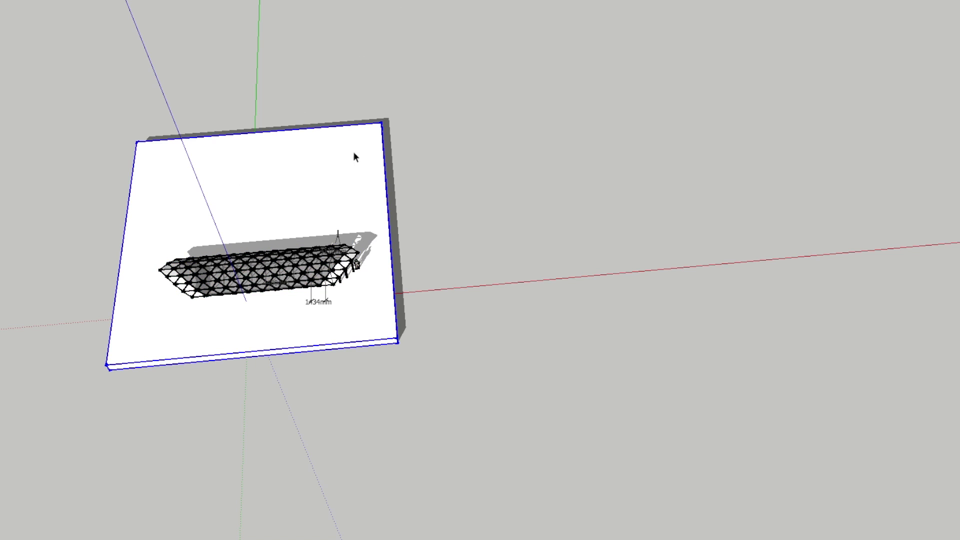
{"action": "middle_click_drag", "start_coordinate": [398, 1], "coordinate": [416, 344]}
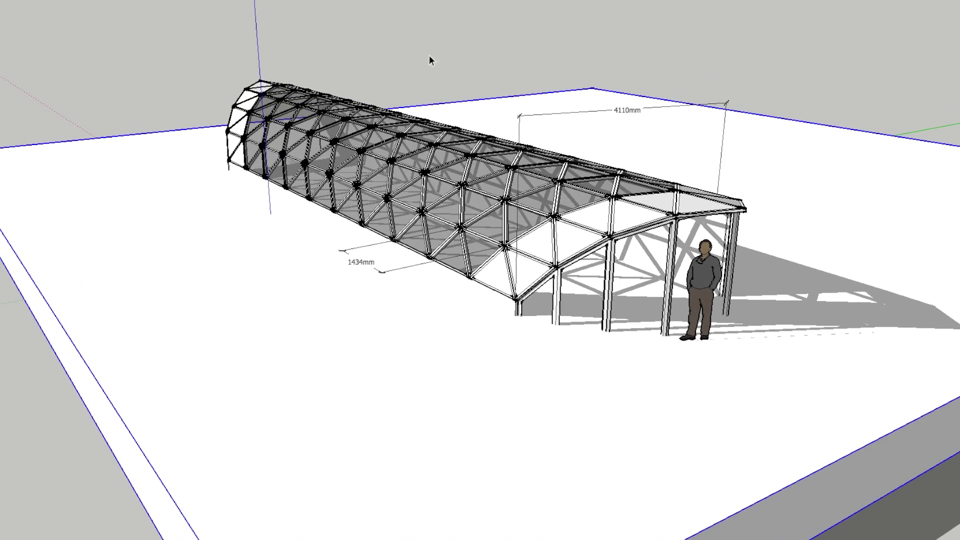
{"action": "middle_click_drag", "start_coordinate": [393, 128], "coordinate": [646, 286]}
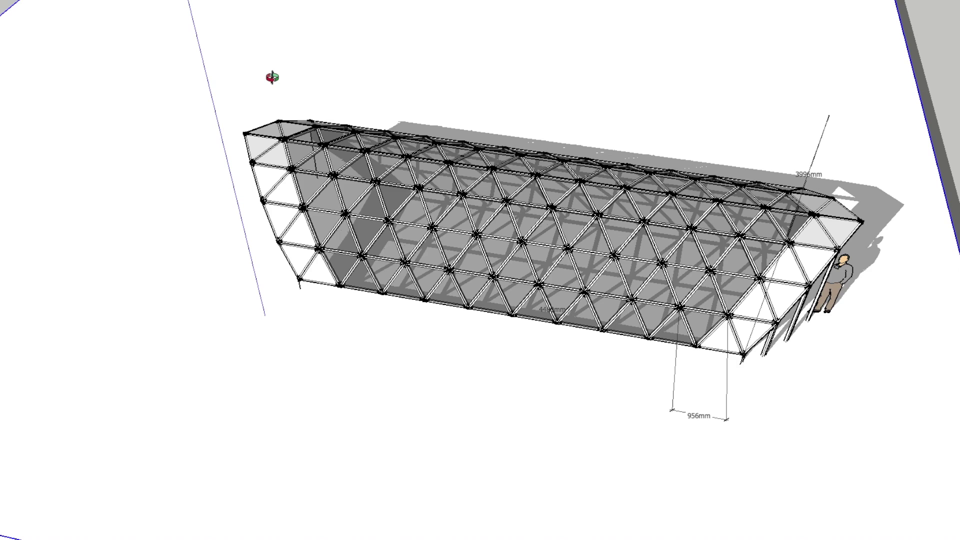
{"action": "scroll", "coordinate": [716, 309], "scroll_direction": "up", "scroll_amount": 2}
{"action": "scroll", "coordinate": [635, 322], "scroll_direction": "up", "scroll_amount": 2}
{"action": "scroll", "coordinate": [679, 353], "scroll_direction": "up", "scroll_amount": 2}
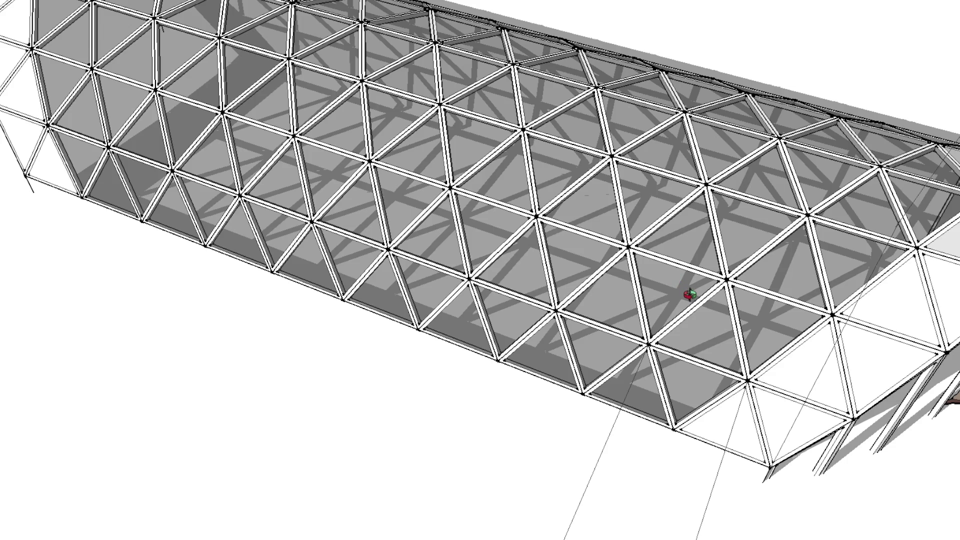
{"action": "scroll", "coordinate": [688, 296], "scroll_direction": "down", "scroll_amount": 3}
{"action": "left_click_drag", "start_coordinate": [559, 212], "coordinate": [549, 204]}
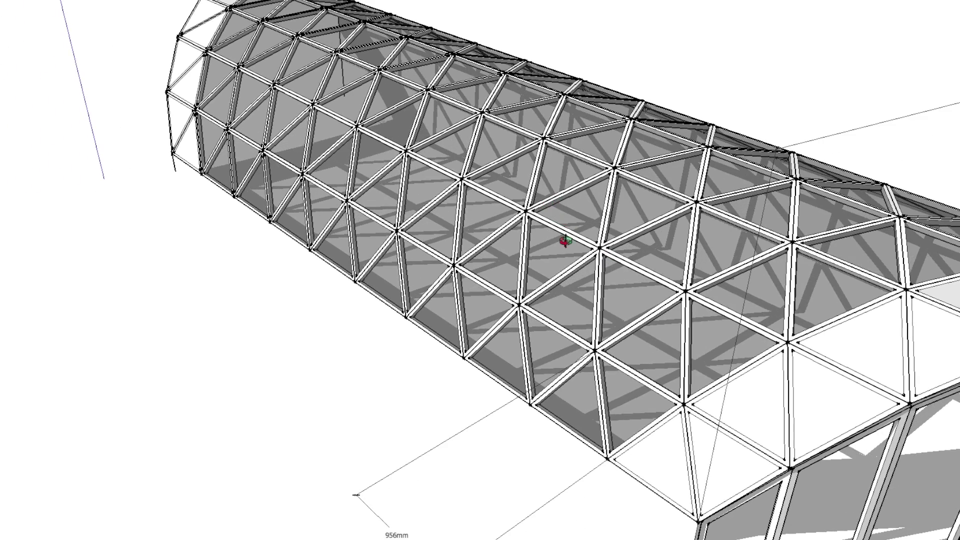
{"action": "left_click_drag", "start_coordinate": [673, 350], "coordinate": [644, 298]}
{"action": "scroll", "coordinate": [612, 292], "scroll_direction": "up", "scroll_amount": 2}
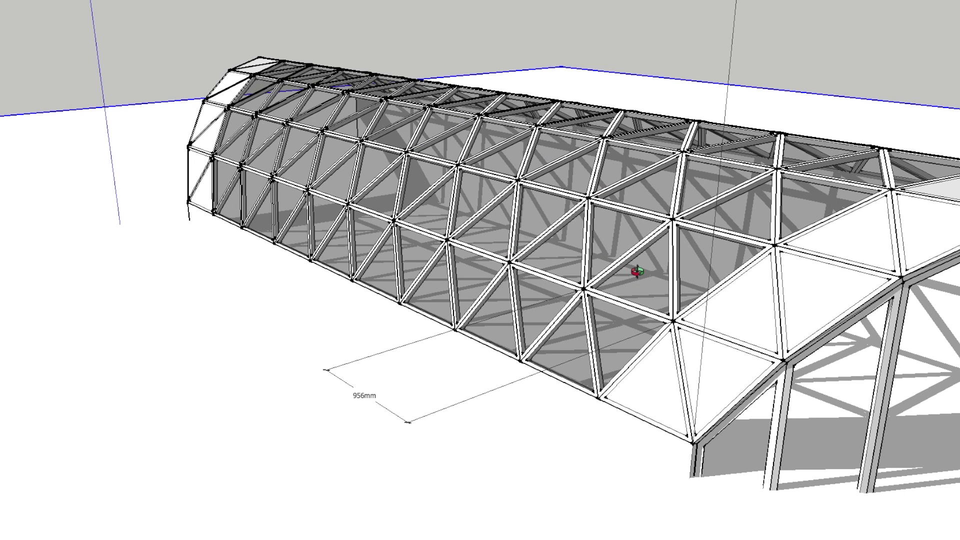
{"action": "scroll", "coordinate": [650, 322], "scroll_direction": "down", "scroll_amount": 5}
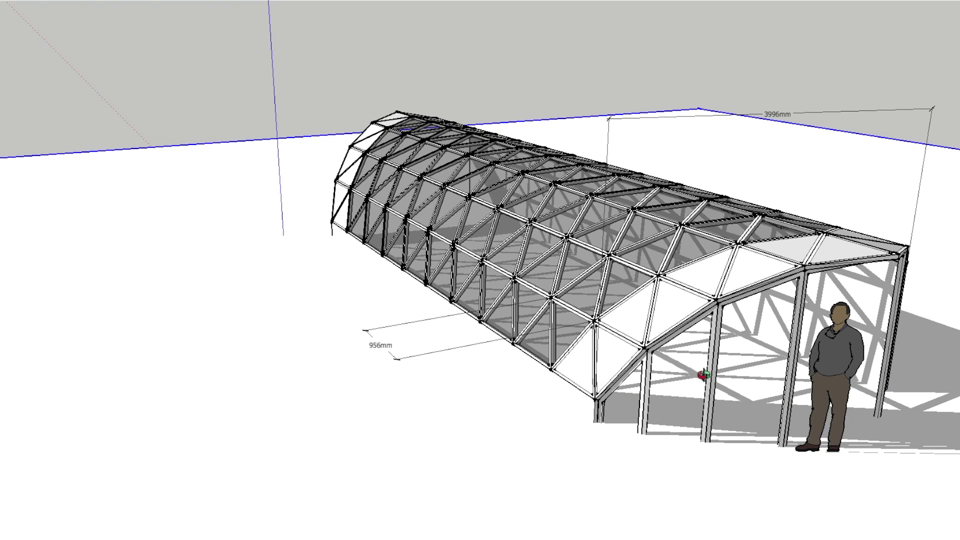
{"action": "left_click_drag", "start_coordinate": [714, 380], "coordinate": [508, 395]}
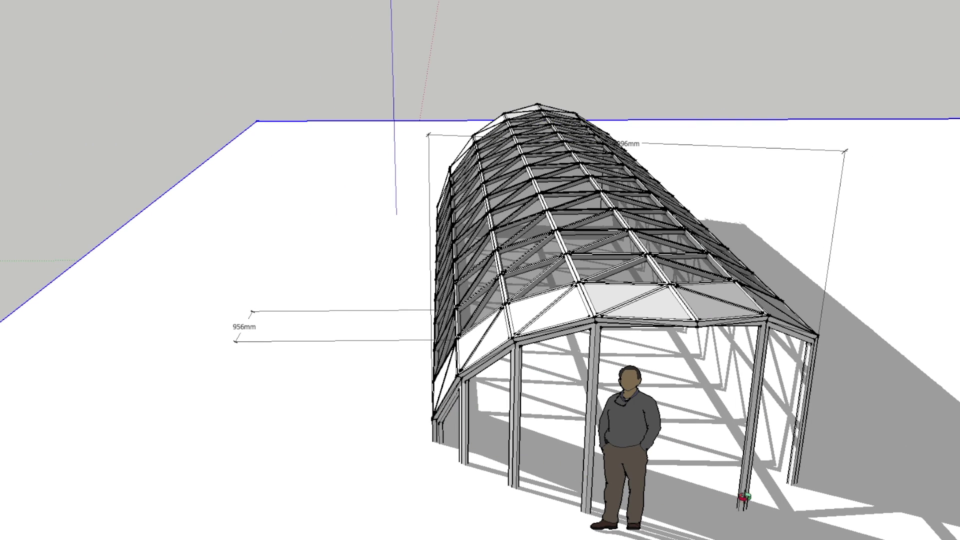
{"action": "left_click_drag", "start_coordinate": [457, 450], "coordinate": [527, 425]}
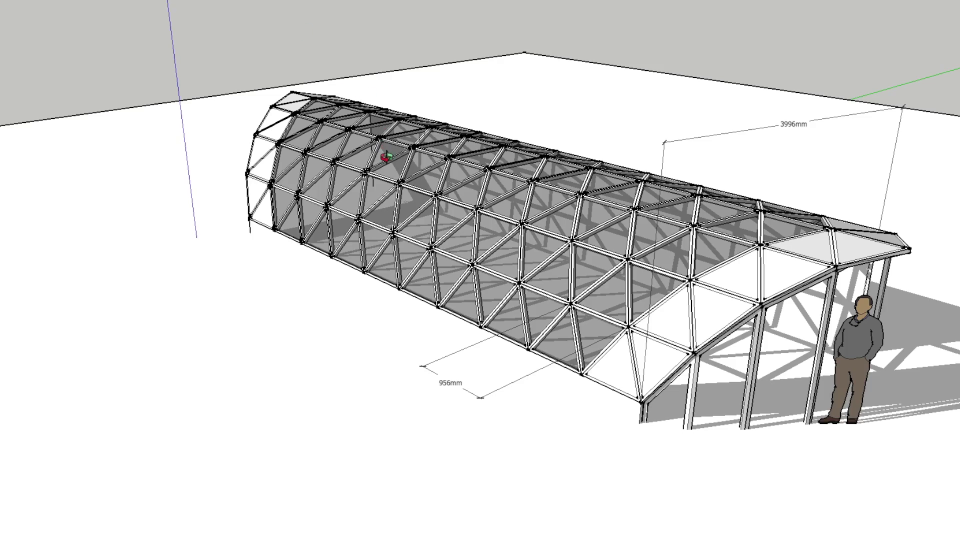
{"action": "mouse_move", "coordinate": [381, 154]}
{"action": "middle_mouse_down"}
{"action": "mouse_move", "coordinate": [547, 208]}
{"action": "mouse_move", "coordinate": [659, 168]}
{"action": "mouse_move", "coordinate": [562, 236]}
{"action": "mouse_move", "coordinate": [615, 208]}
{"action": "mouse_move", "coordinate": [488, 252]}
{"action": "mouse_move", "coordinate": [305, 260]}
{"action": "middle_mouse_up"}
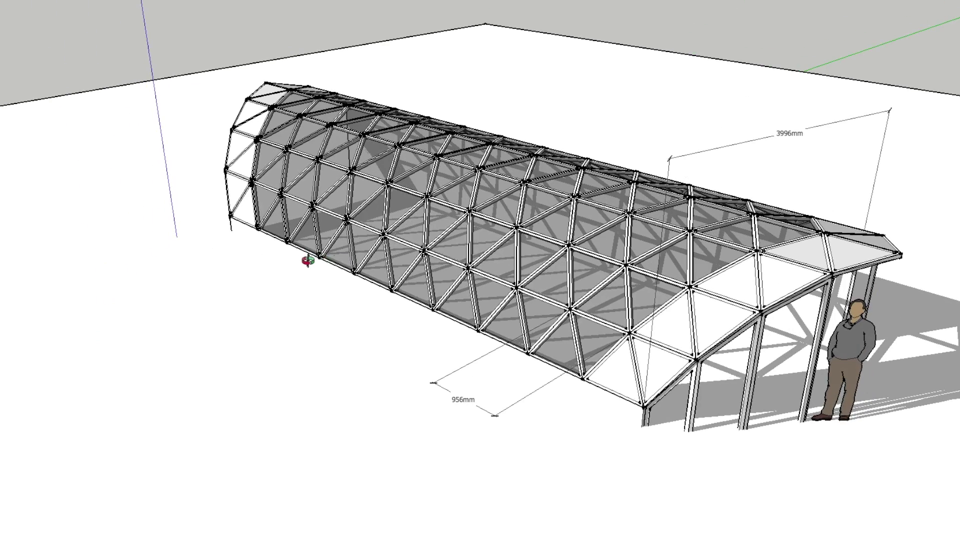
{"action": "mouse_move", "coordinate": [654, 275]}
{"action": "middle_mouse_down"}
{"action": "mouse_move", "coordinate": [488, 274]}
{"action": "mouse_move", "coordinate": [596, 307]}
{"action": "mouse_move", "coordinate": [714, 303]}
{"action": "middle_mouse_up"}
{"action": "mouse_move", "coordinate": [466, 264]}
{"action": "middle_mouse_down"}
{"action": "mouse_move", "coordinate": [513, 271]}
{"action": "mouse_move", "coordinate": [649, 217]}
{"action": "mouse_move", "coordinate": [388, 267]}
{"action": "middle_mouse_up"}
{"action": "scroll", "coordinate": [513, 270], "scroll_direction": "down", "scroll_amount": 5}
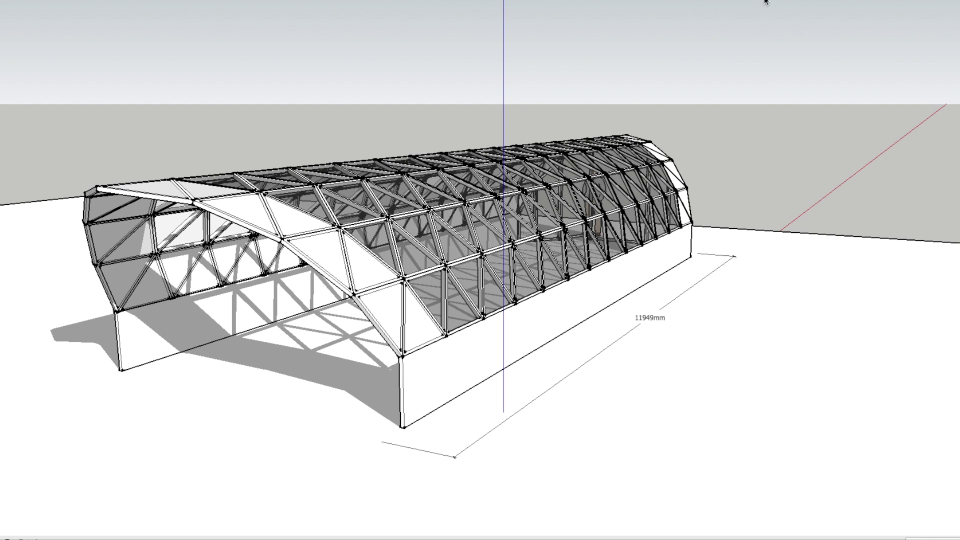
{"action": "left_click_drag", "start_coordinate": [525, 214], "coordinate": [676, 219]}
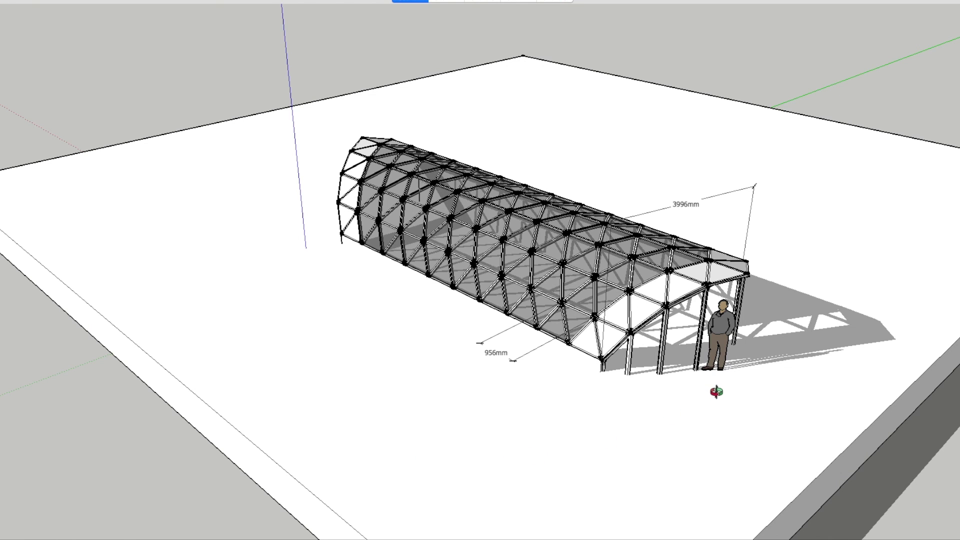
{"action": "left_click_drag", "start_coordinate": [734, 334], "coordinate": [605, 395]}
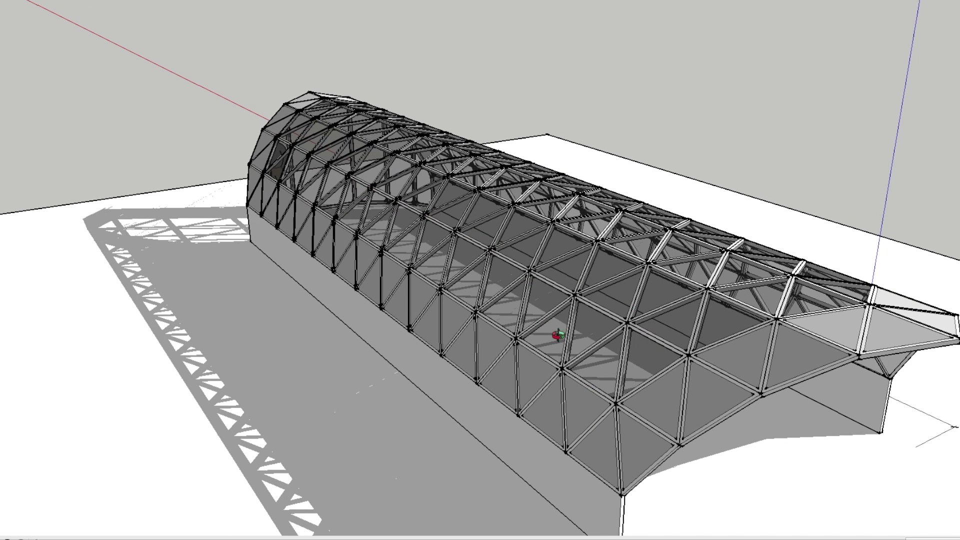
{"action": "left_click_drag", "start_coordinate": [667, 357], "coordinate": [394, 315]}
{"action": "scroll", "coordinate": [400, 318], "scroll_direction": "down", "scroll_amount": 3}
{"action": "left_click_drag", "start_coordinate": [761, 392], "coordinate": [662, 368]}
{"action": "scroll", "coordinate": [663, 370], "scroll_direction": "down", "scroll_amount": 3}
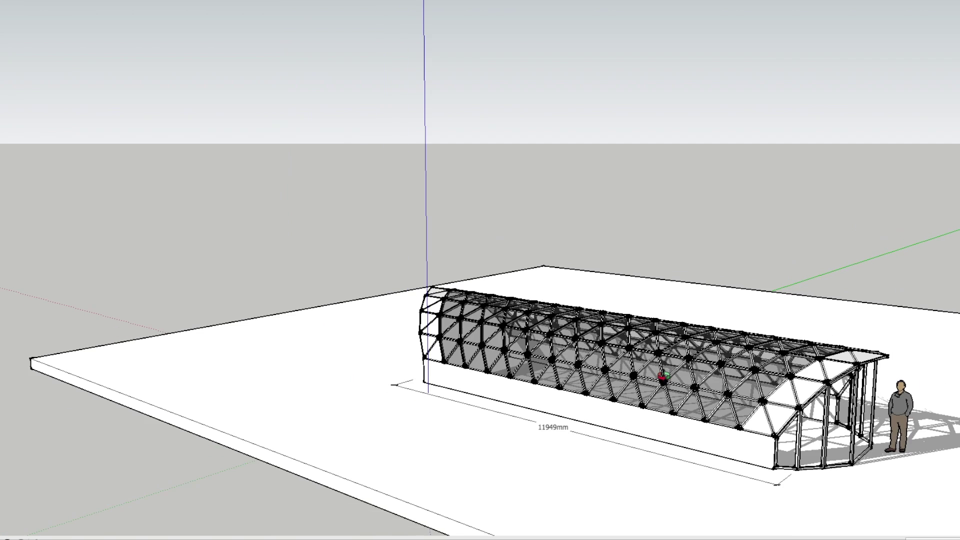
{"action": "left_click_drag", "start_coordinate": [708, 401], "coordinate": [675, 401]}
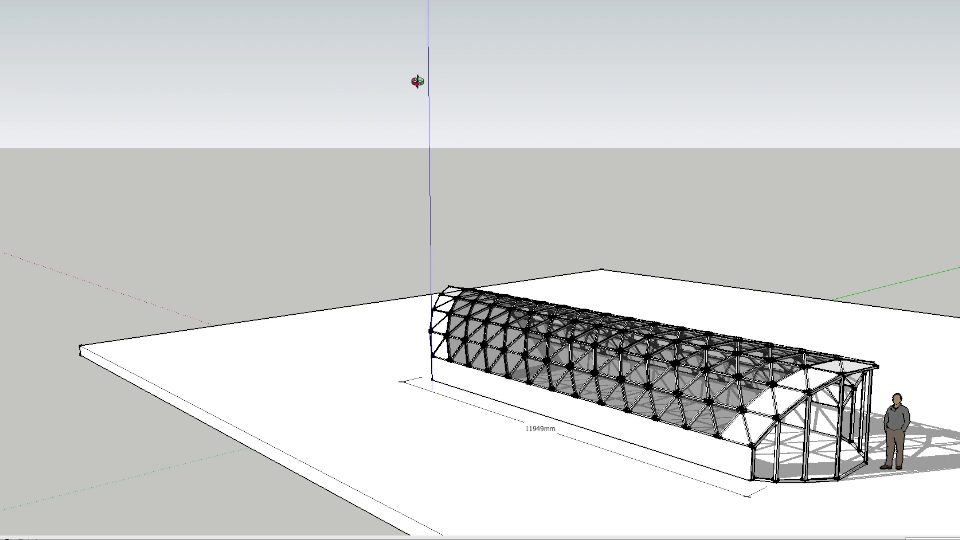
Show the Entity Info panel from the Window menu and pick a triangle component.
{"action": "left_click", "coordinate": [190, 0]}
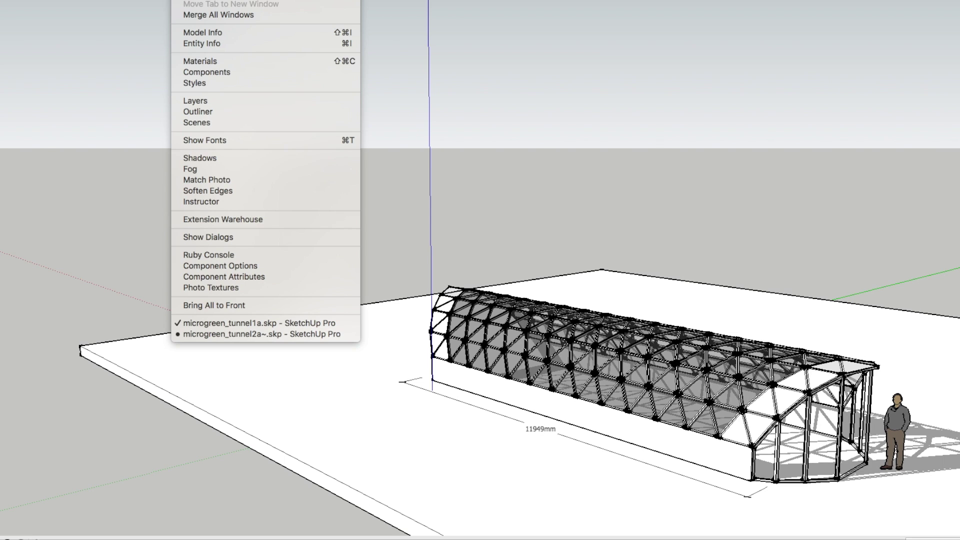
{"action": "left_click", "coordinate": [215, 44]}
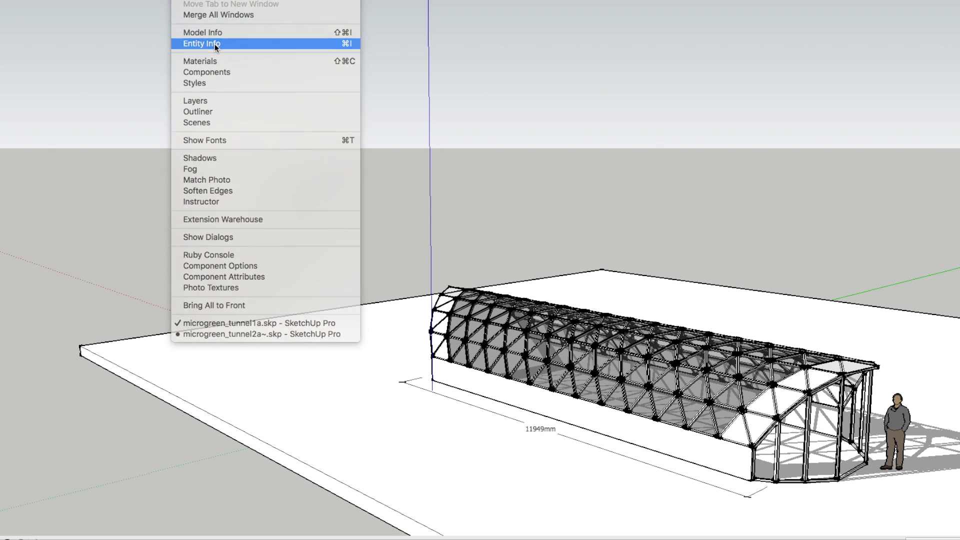
{"action": "left_click", "coordinate": [636, 400]}
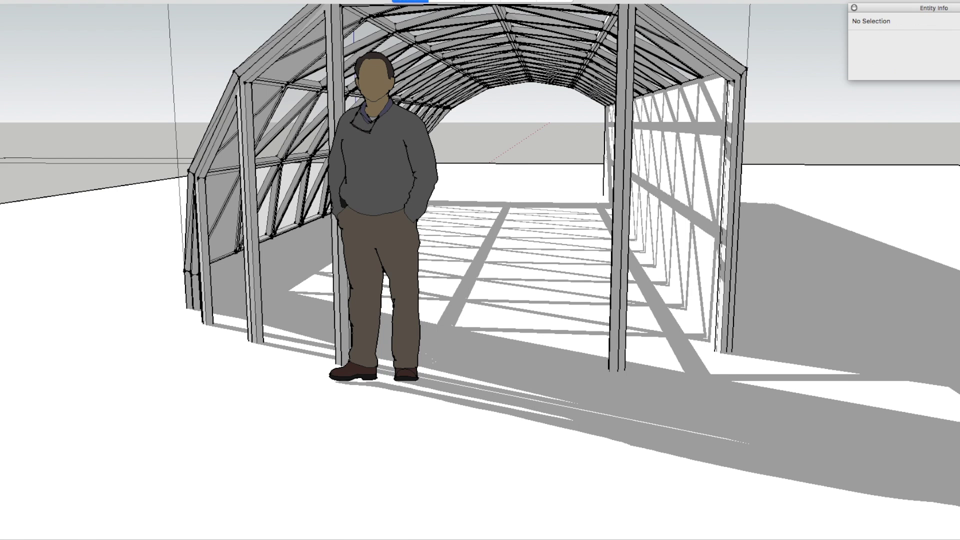
Select an equilateral roof triangle panel, showing 136 instances in Entity Info.
{"action": "middle_click_drag", "start_coordinate": [428, 317], "coordinate": [562, 334]}
{"action": "scroll", "coordinate": [562, 335], "scroll_direction": "down", "scroll_amount": 3}
{"action": "scroll", "coordinate": [562, 334], "scroll_direction": "up", "scroll_amount": 2}
{"action": "scroll", "coordinate": [562, 335], "scroll_direction": "up", "scroll_amount": 2}
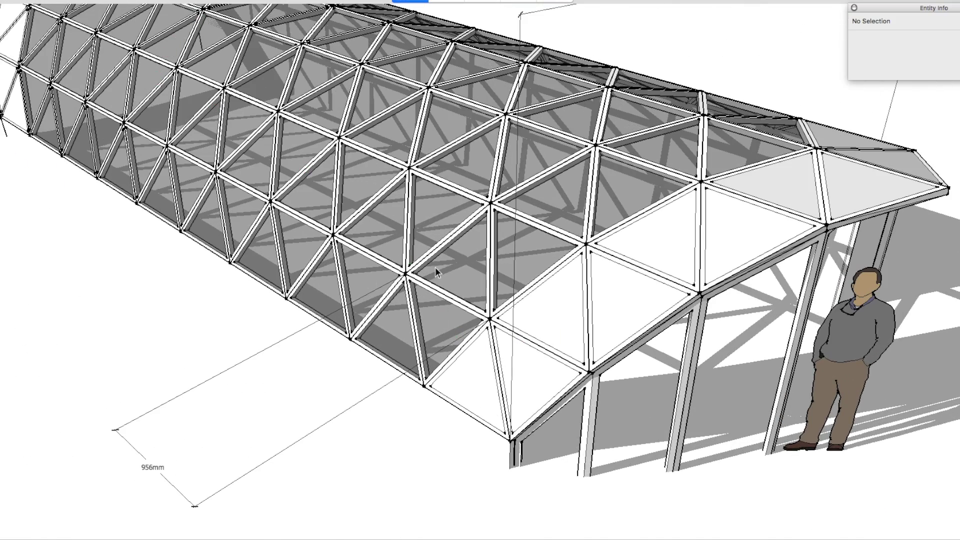
{"action": "left_click", "coordinate": [419, 230]}
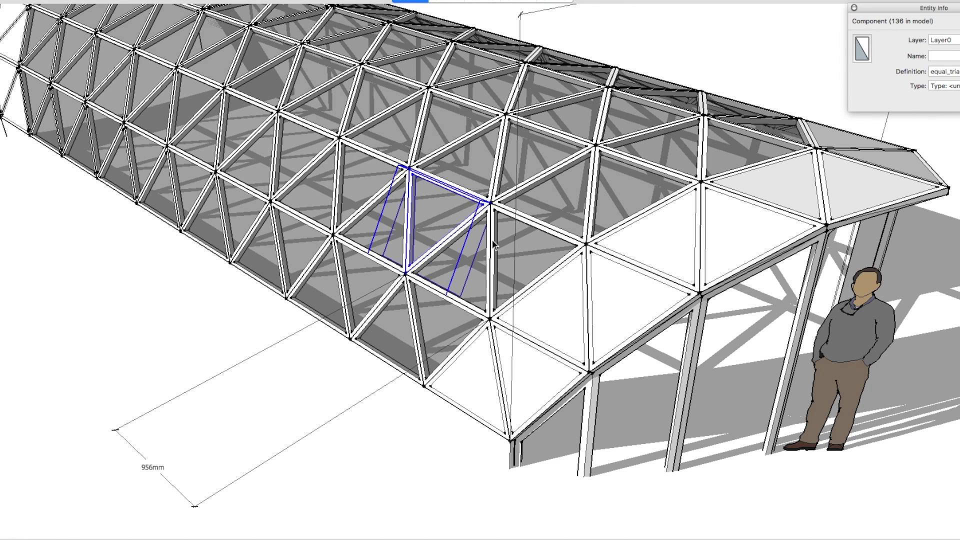
{"action": "scroll", "coordinate": [494, 244], "scroll_direction": "down", "scroll_amount": 3}
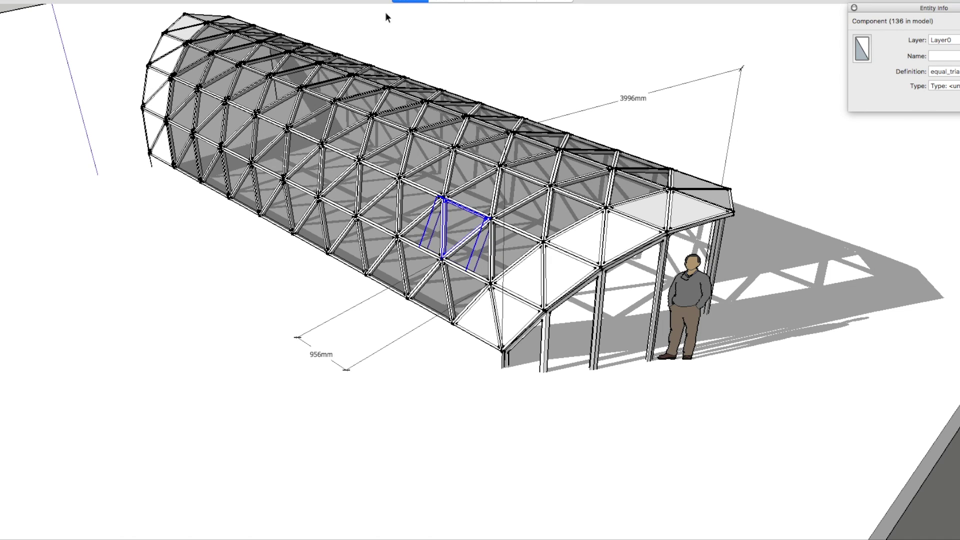
Orbit around the greenhouse through end-on views and back to side-on.
{"action": "middle_click_drag", "start_coordinate": [481, 168], "coordinate": [302, 111]}
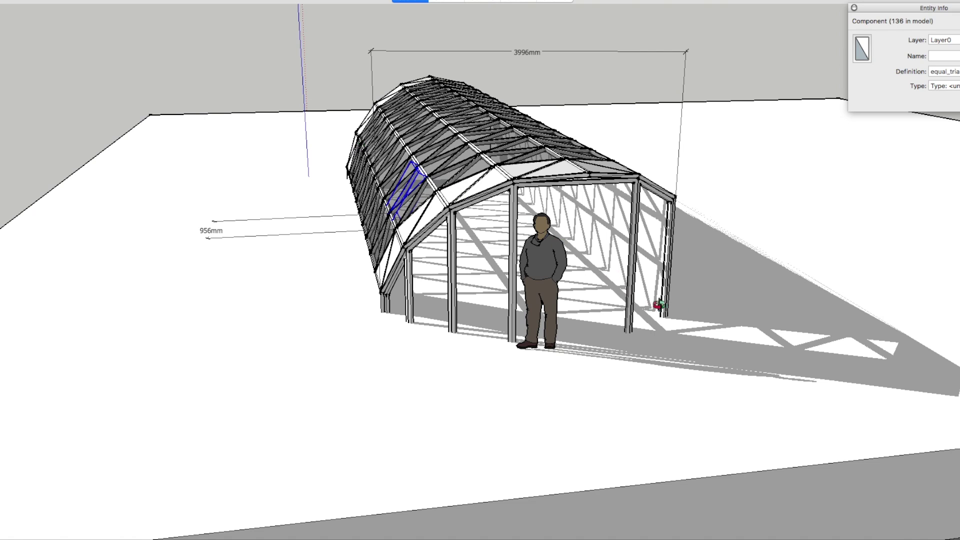
{"action": "middle_click_drag", "start_coordinate": [629, 294], "coordinate": [440, 275]}
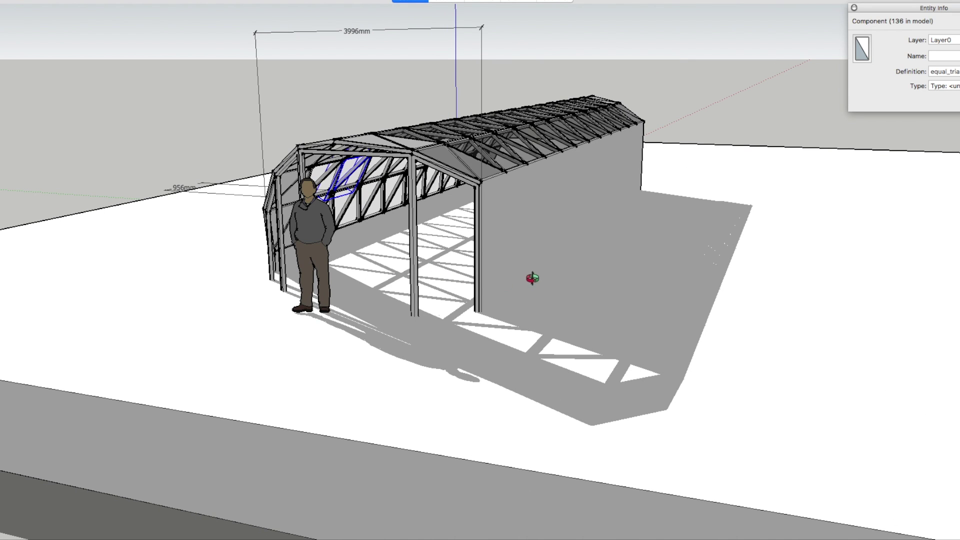
{"action": "middle_click_drag", "start_coordinate": [530, 280], "coordinate": [731, 233]}
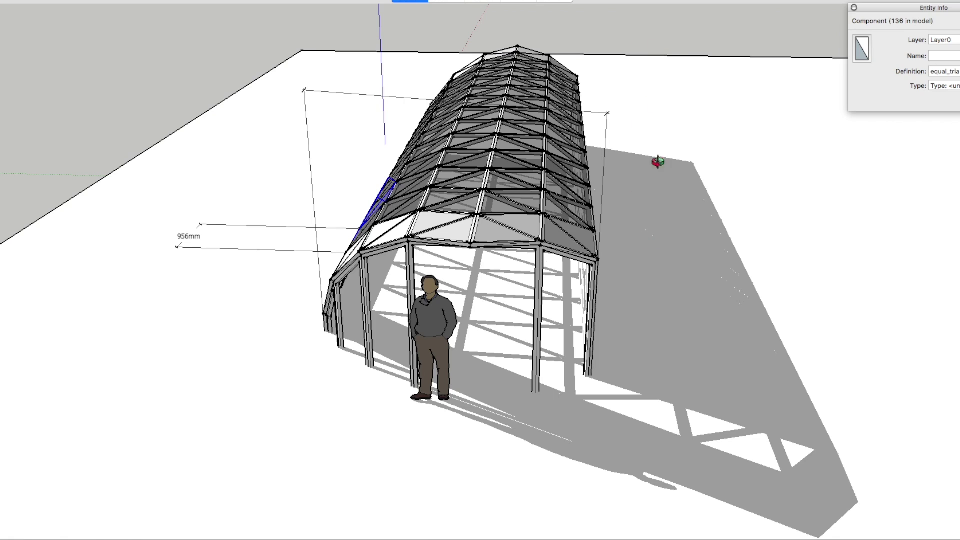
{"action": "middle_click_drag", "start_coordinate": [446, 216], "coordinate": [628, 261]}
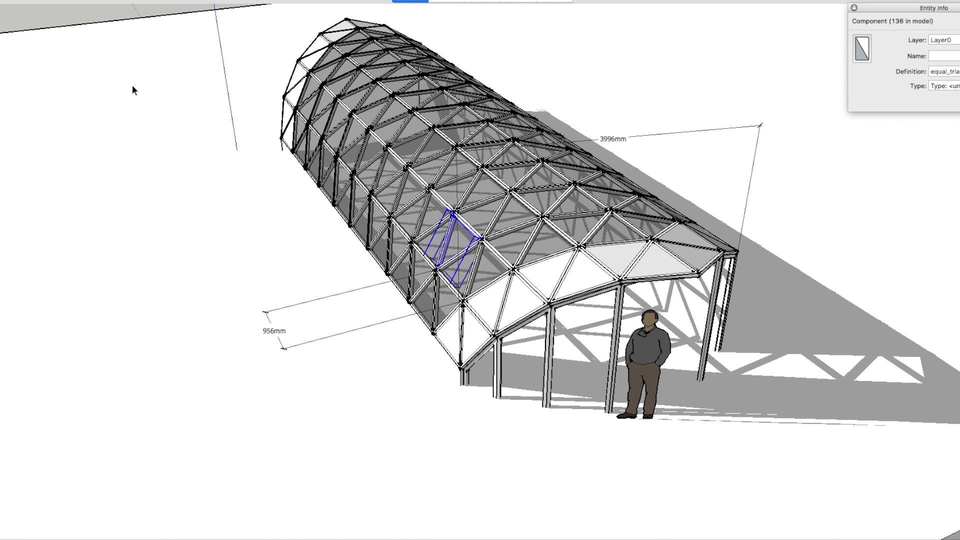
Select the ground slab to check its details, then orbit out to see it whole.
{"action": "left_click", "coordinate": [688, 229]}
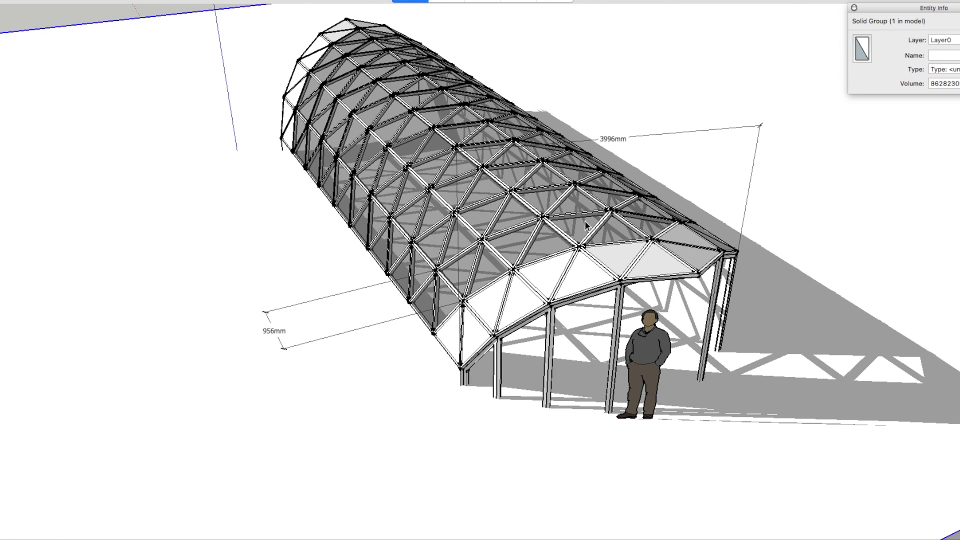
{"action": "middle_click_drag", "start_coordinate": [354, 120], "coordinate": [513, 158]}
{"action": "scroll", "coordinate": [513, 158], "scroll_direction": "down", "scroll_amount": 3}
{"action": "middle_click_drag", "start_coordinate": [466, 193], "coordinate": [532, 161]}
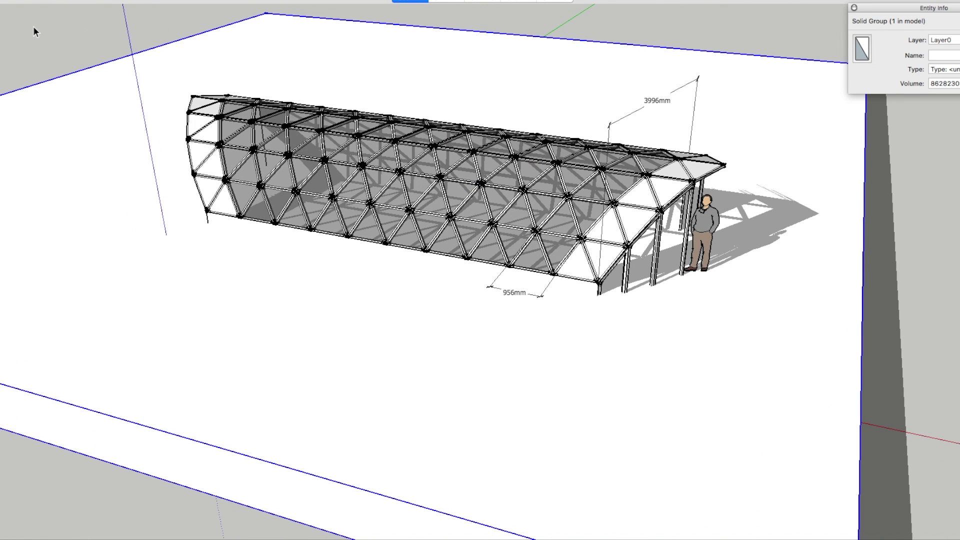
Clear the selection and orbit toward the open end to show the slab's thickness.
{"action": "left_click", "coordinate": [130, 52]}
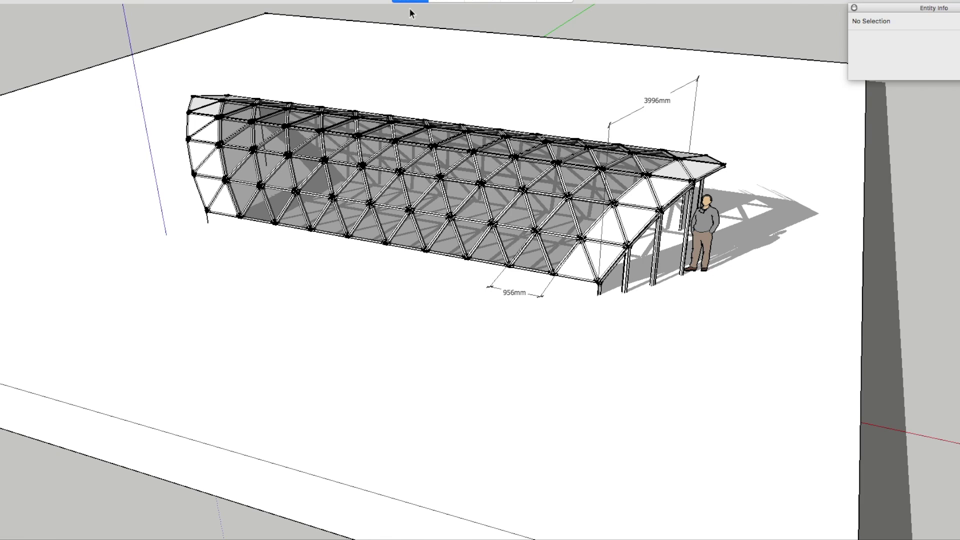
{"action": "middle_click_drag", "start_coordinate": [643, 221], "coordinate": [514, 219]}
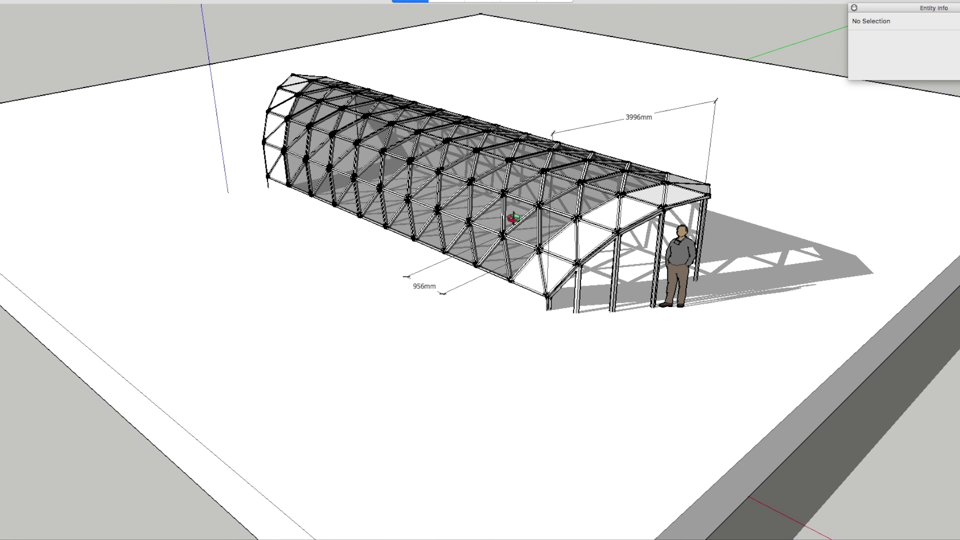
{"action": "middle_click_drag", "start_coordinate": [637, 251], "coordinate": [589, 225]}
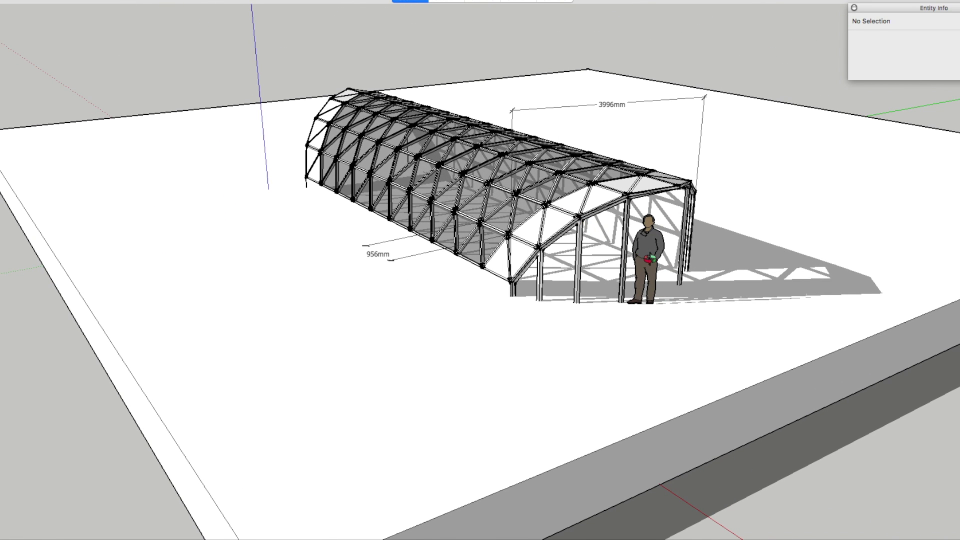
{"action": "mouse_move", "coordinate": [650, 259]}
{"action": "middle_mouse_down"}
{"action": "mouse_move", "coordinate": [575, 244]}
{"action": "mouse_move", "coordinate": [617, 212]}
{"action": "middle_mouse_up"}
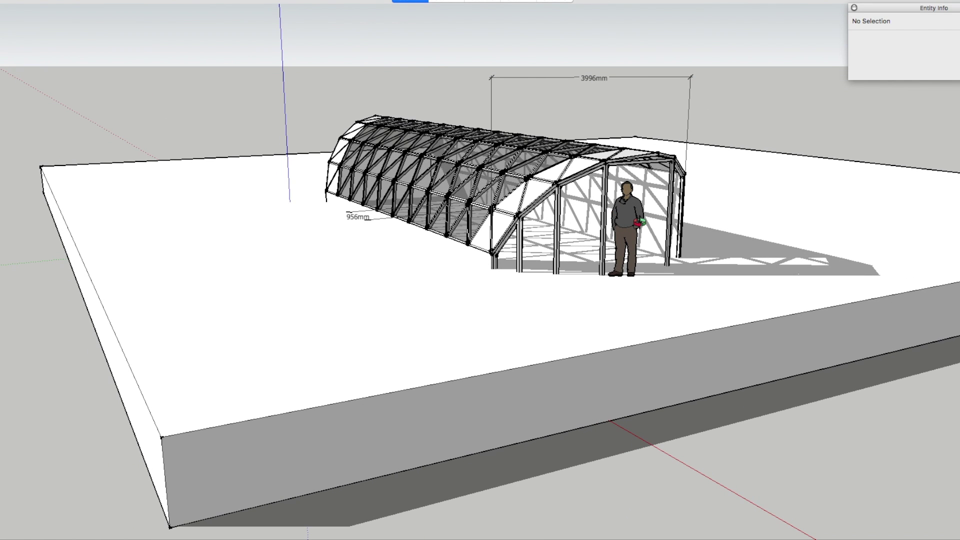